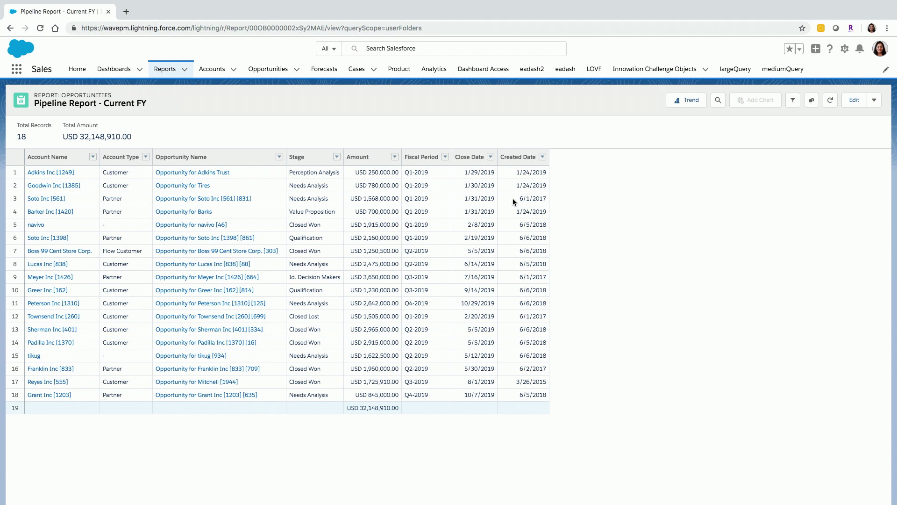
{"action": "left_click", "coordinate": [484, 176]}
{"action": "key", "text": "Right"}
{"action": "key", "text": "Left"}
{"action": "key", "text": "Down"}
{"action": "key", "text": "Right"}
{"action": "key", "text": "Left"}
{"action": "key", "text": "Down"}
{"action": "key", "text": "Down"}
{"action": "key", "text": "Right"}
{"action": "key", "text": "Up"}
{"action": "key", "text": "Up"}
{"action": "key", "text": "Up"}
{"action": "key", "text": "Left"}
Step: Widen the Close Date and Created Date columns, and open the pipeline report for editing
{"action": "left_click_drag", "start_coordinate": [496, 167], "coordinate": [593, 159]}
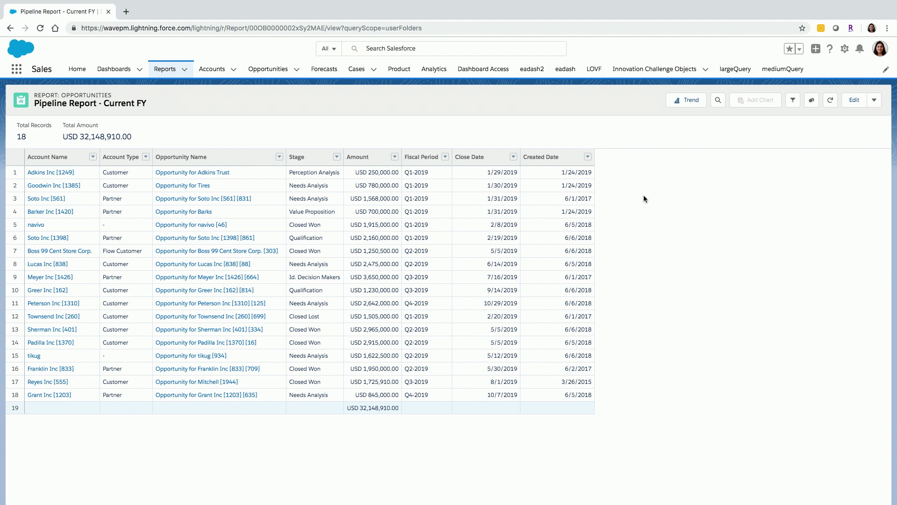
{"action": "left_click", "coordinate": [854, 100]}
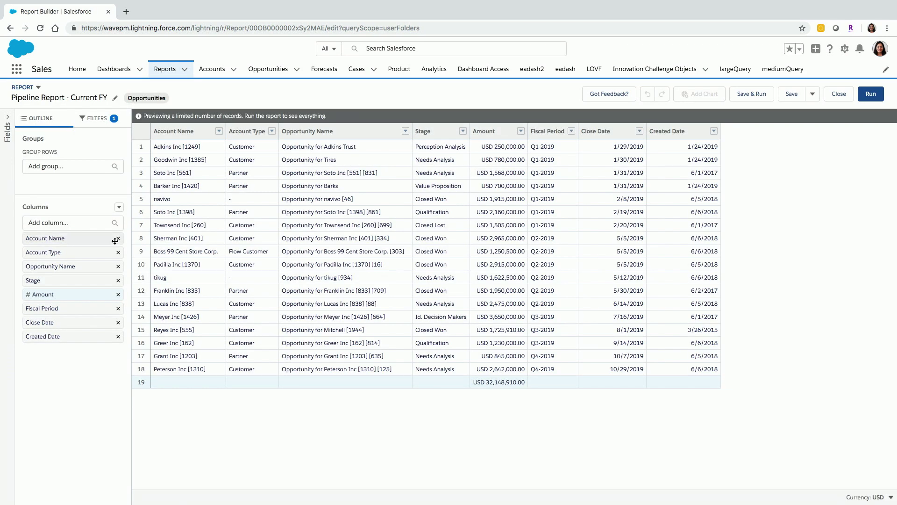
Step: Add a row-level formula column named Days to Close with Number output and 0 decimal points
{"action": "left_click", "coordinate": [119, 208]}
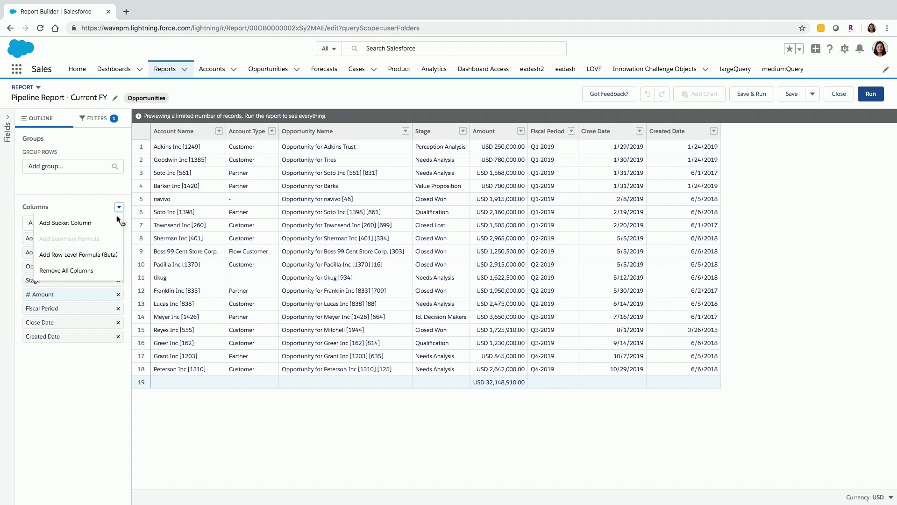
{"action": "left_click", "coordinate": [111, 256]}
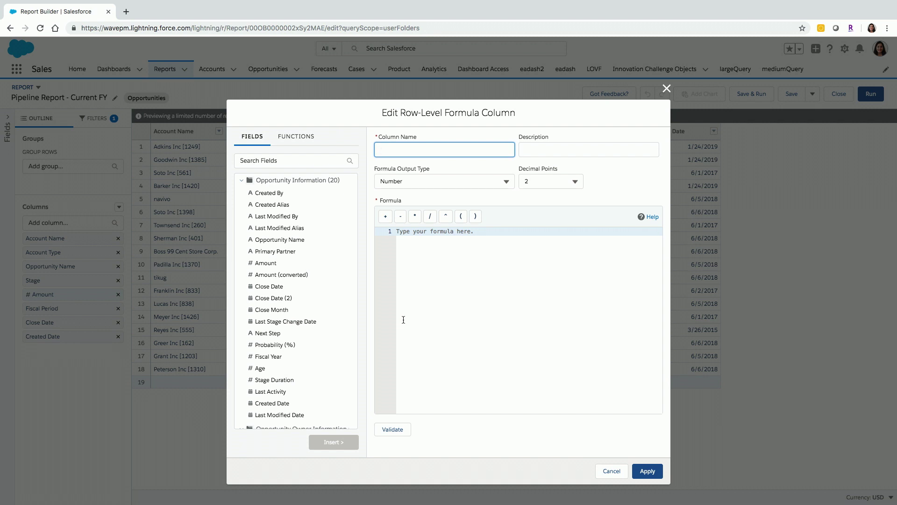
{"action": "type", "text": "Days to Close"}
{"action": "left_click", "coordinate": [458, 187]}
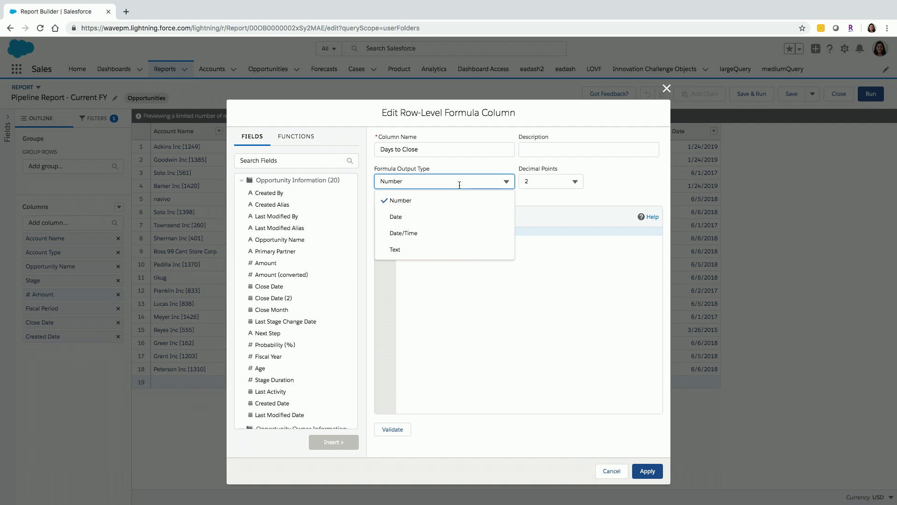
{"action": "left_click", "coordinate": [461, 200]}
{"action": "left_click", "coordinate": [526, 182]}
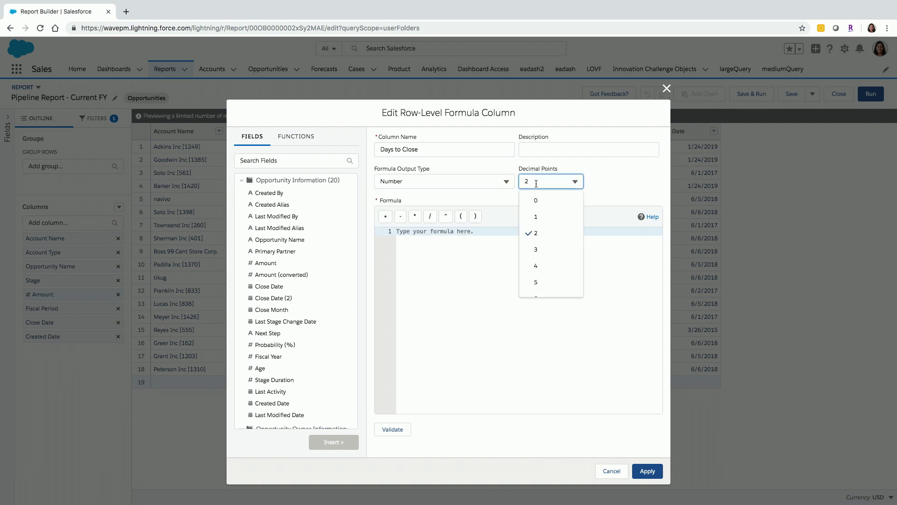
{"action": "left_click", "coordinate": [538, 200]}
{"action": "left_click", "coordinate": [446, 150]}
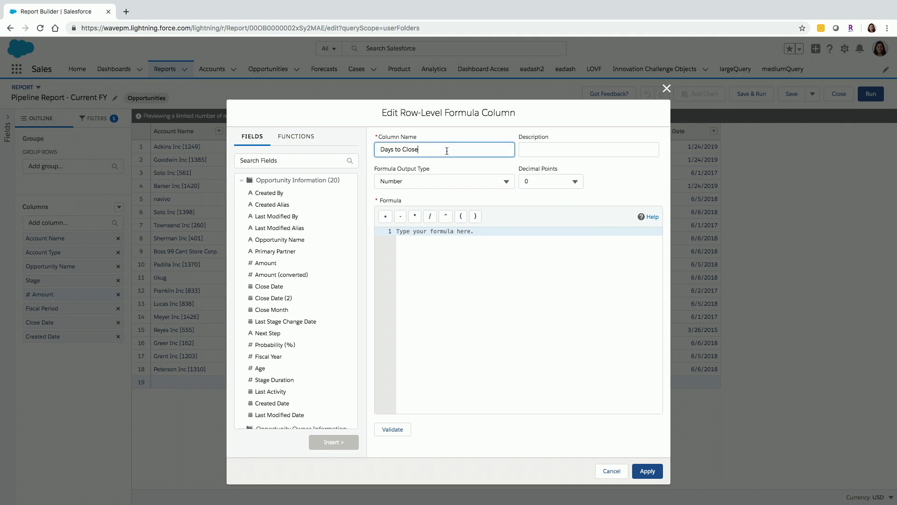
Step: Build the formula CLOSE_DATE - CREATED_DATE from the Close Date and Created Date fields and validate it
{"action": "left_click", "coordinate": [421, 238]}
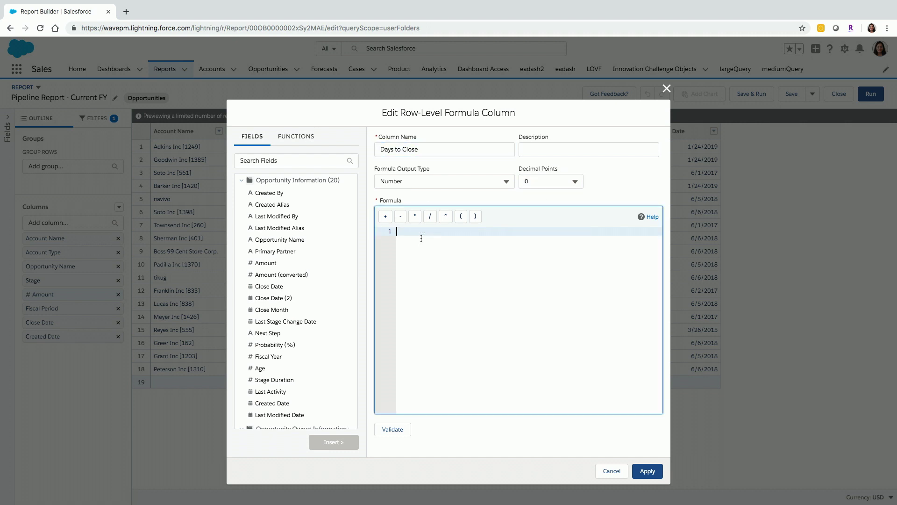
{"action": "left_click", "coordinate": [284, 161]}
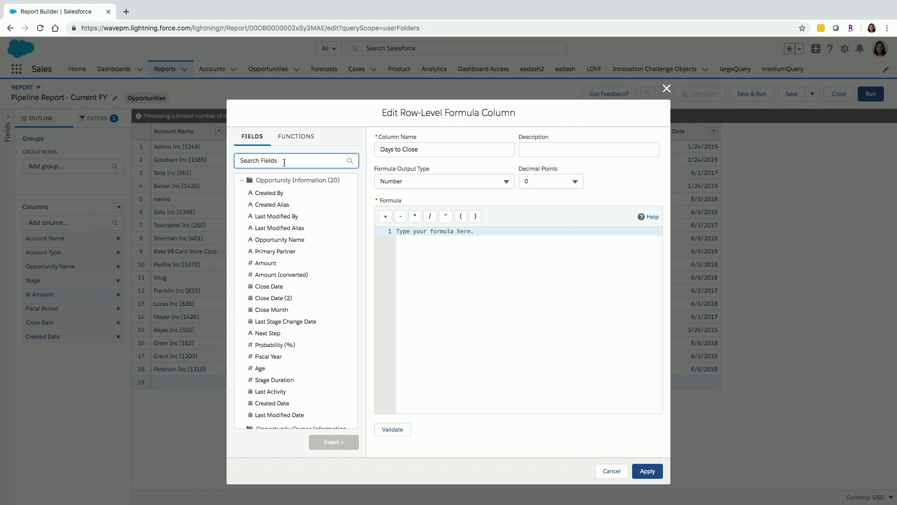
{"action": "type", "text": "close"}
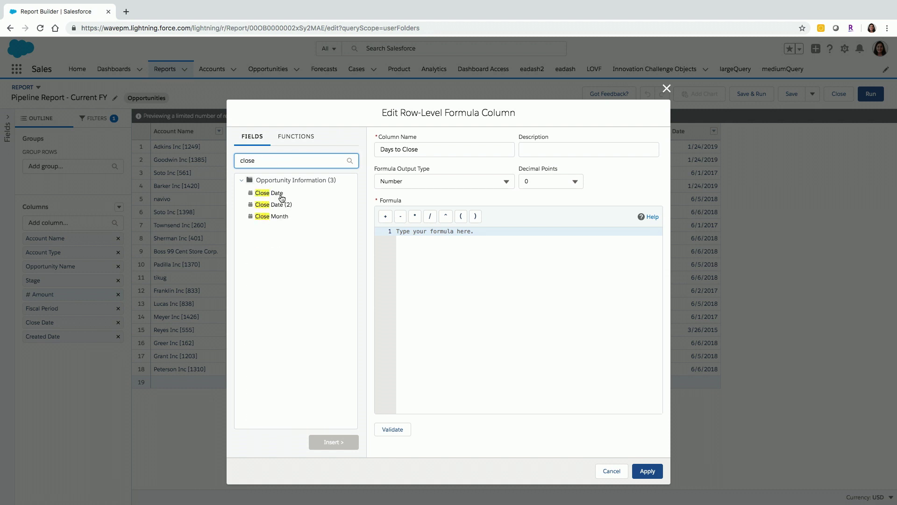
{"action": "left_click", "coordinate": [282, 198]}
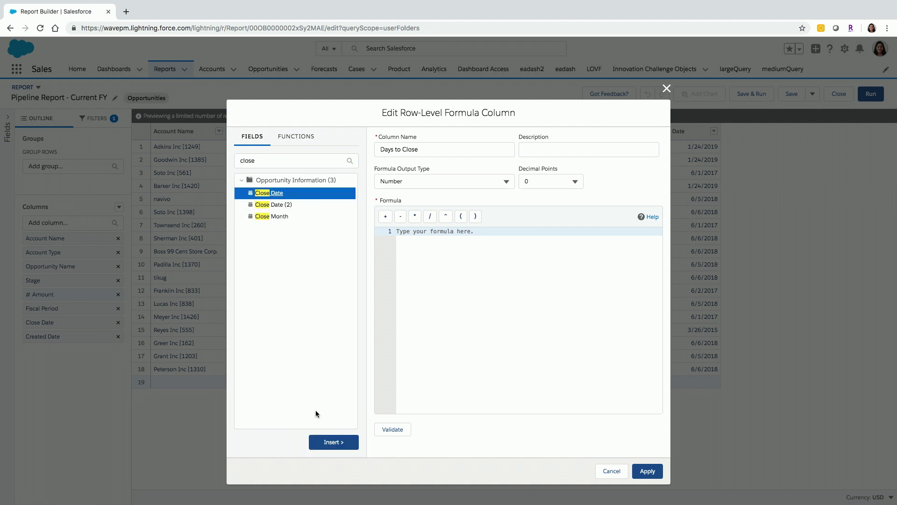
{"action": "left_click", "coordinate": [327, 443]}
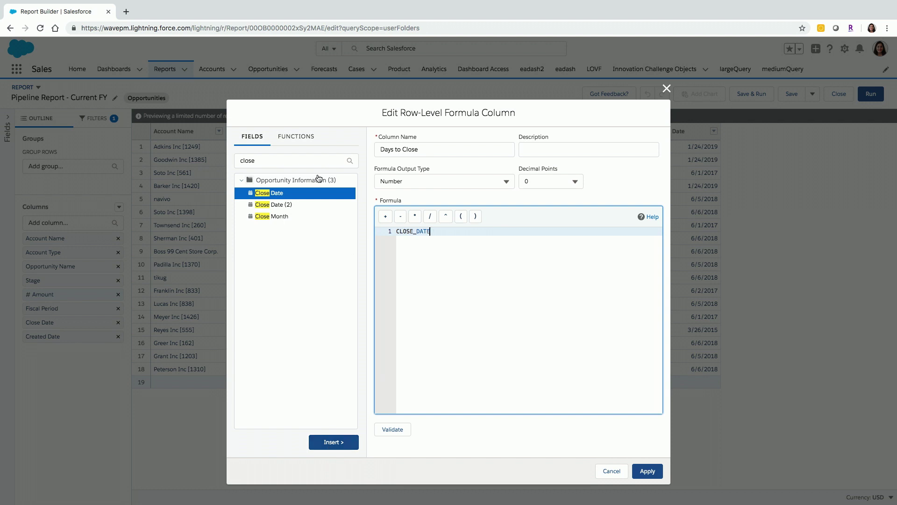
{"action": "type", "text": "-"}
{"action": "type", "text": "crea"}
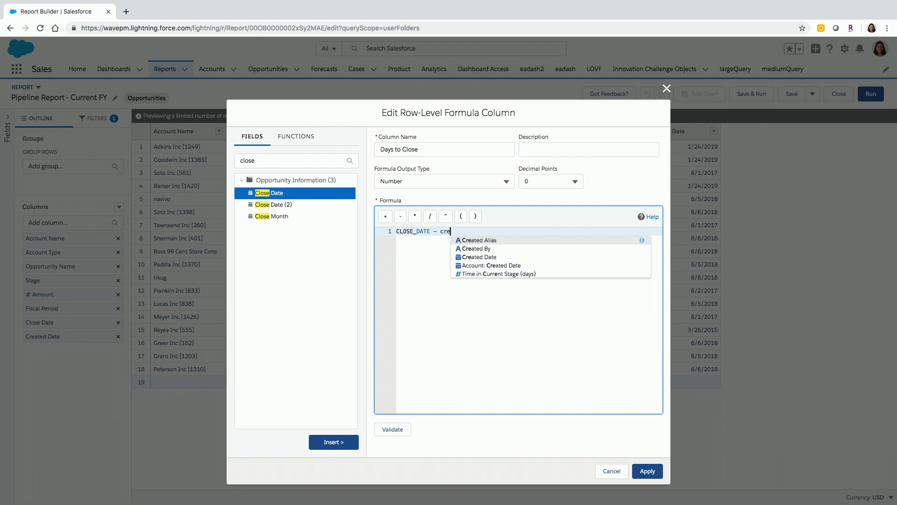
{"action": "left_click", "coordinate": [498, 256]}
{"action": "left_click", "coordinate": [396, 434]}
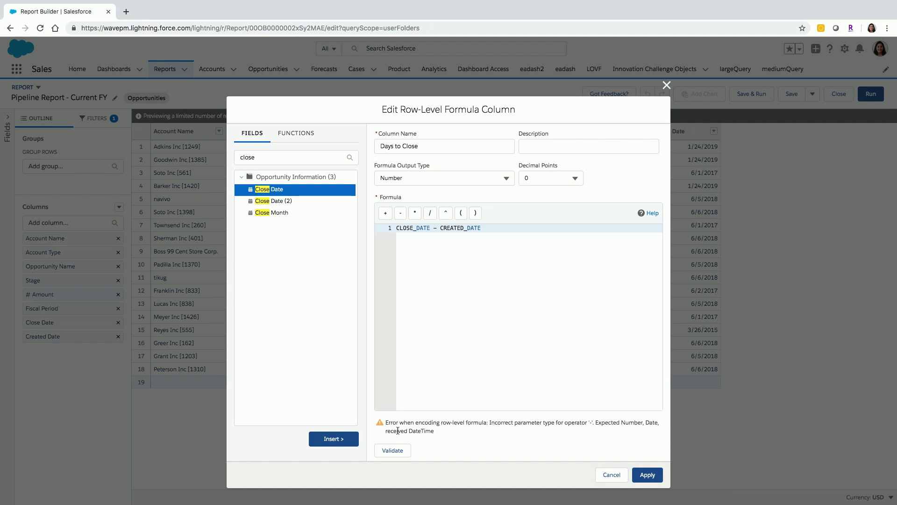
Step: Insert the DATEVALUE function in front of CREATED_DATE in the formula
{"action": "left_click", "coordinate": [299, 135]}
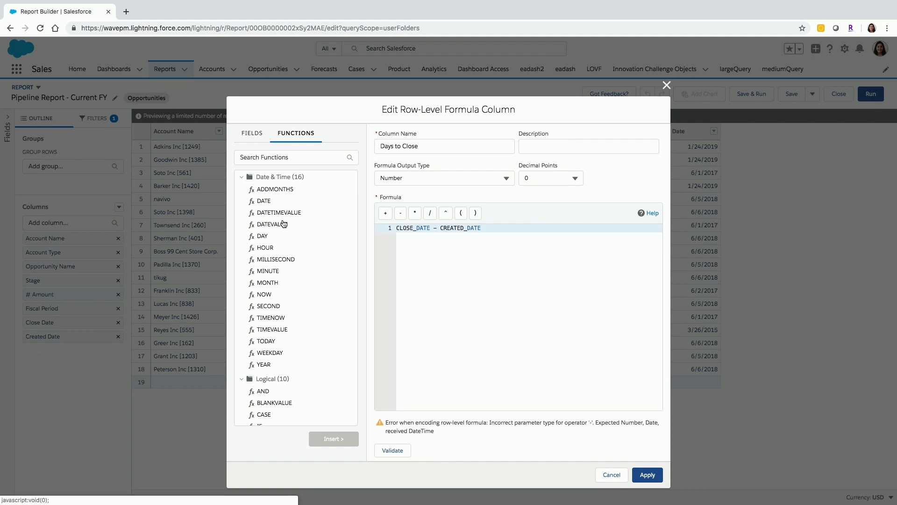
{"action": "left_click", "coordinate": [416, 229]}
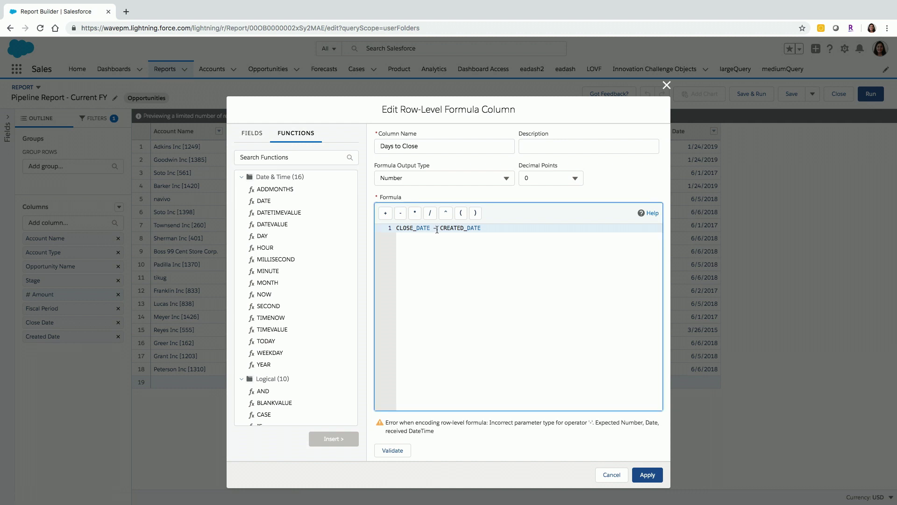
{"action": "left_click_drag", "start_coordinate": [442, 228], "coordinate": [484, 229]}
{"action": "left_click", "coordinate": [484, 229]}
{"action": "left_click", "coordinate": [291, 225]}
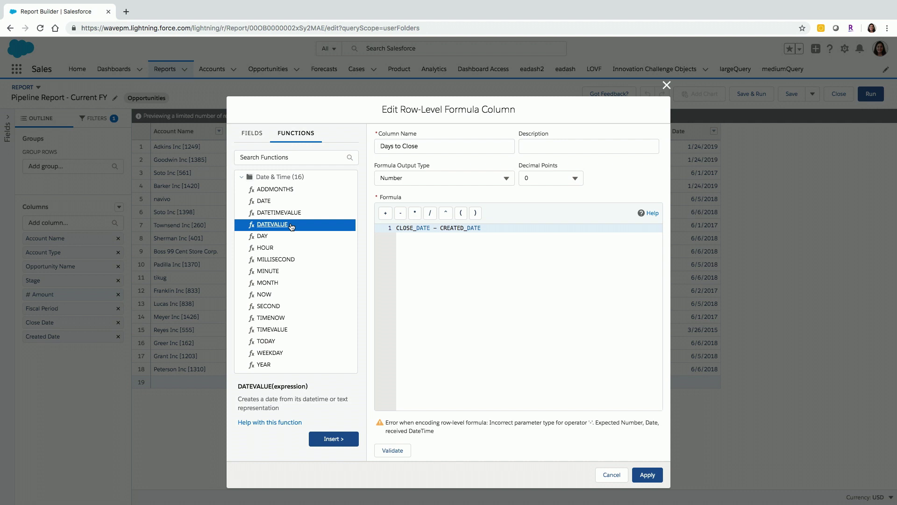
{"action": "left_click", "coordinate": [333, 439]}
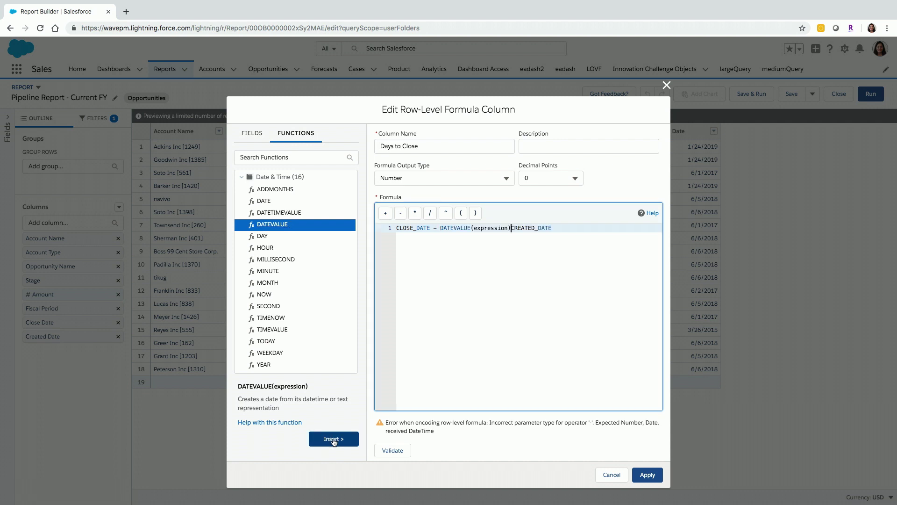
Step: Remove the expression placeholder so the formula reads CLOSE_DATE - DATEVALUE(CREATED_DATE), validate it, and apply the column
{"action": "key", "text": "BackSpace"}
{"action": "key", "text": "BackSpace"}
{"action": "key", "text": "BackSpace"}
{"action": "key", "text": "BackSpace"}
{"action": "key", "text": "BackSpace"}
{"action": "key", "text": "BackSpace"}
{"action": "key", "text": "BackSpace"}
{"action": "key", "text": "BackSpace"}
{"action": "key", "text": "BackSpace"}
{"action": "key", "text": "BackSpace"}
{"action": "key", "text": "BackSpace"}
{"action": "left_click", "coordinate": [546, 233]}
{"action": "type", "text": ")"}
{"action": "left_click", "coordinate": [393, 450]}
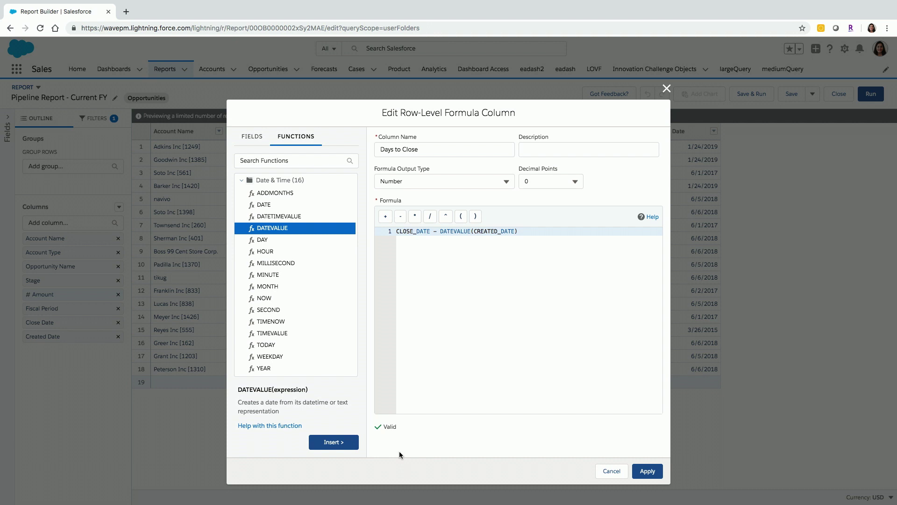
{"action": "left_click", "coordinate": [647, 466]}
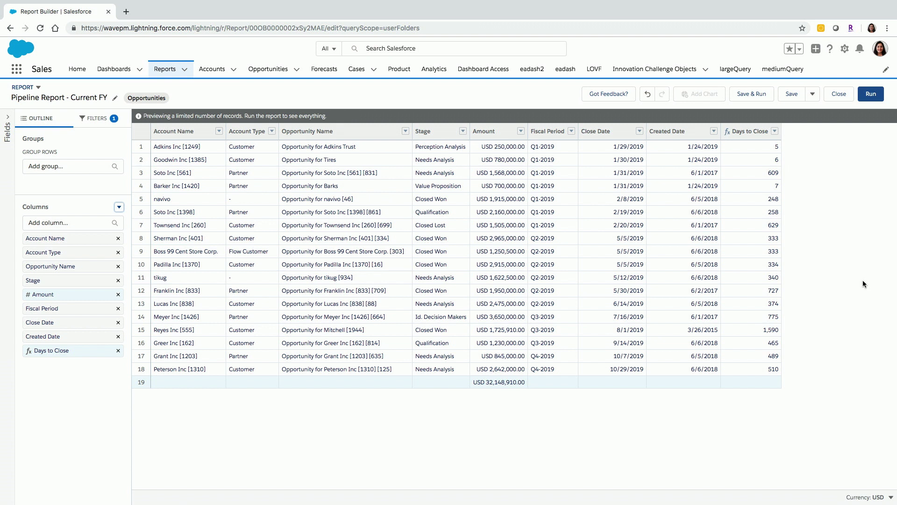
Step: Sort the report by Days to Close in ascending order and run it
{"action": "left_click", "coordinate": [774, 132]}
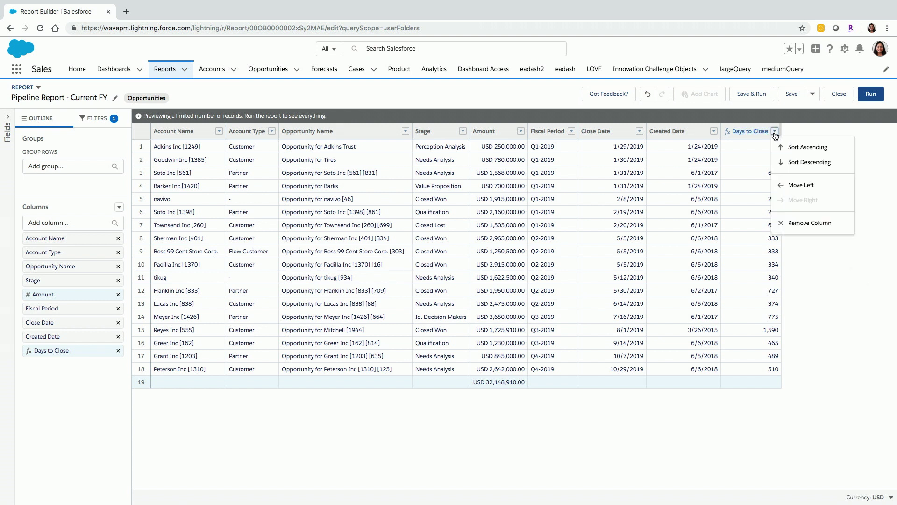
{"action": "left_click", "coordinate": [788, 147]}
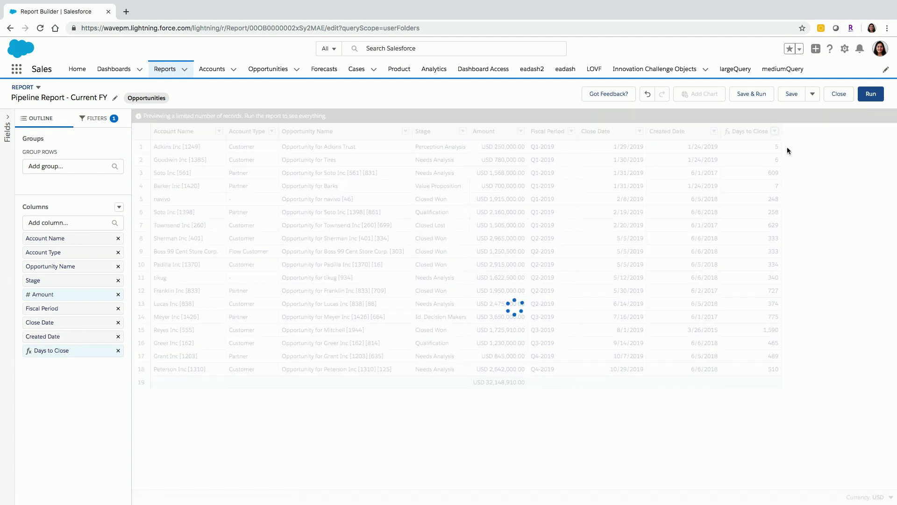
{"action": "left_click", "coordinate": [870, 93]}
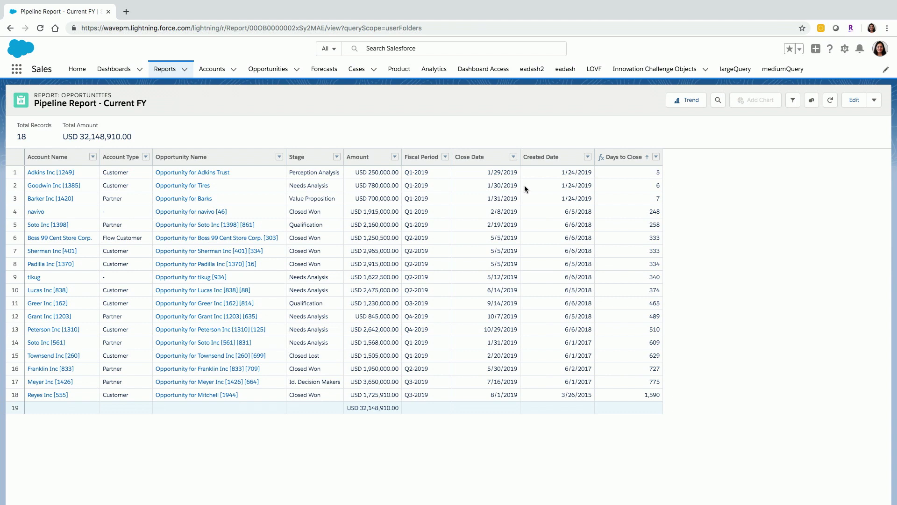
Step: Open the Closed Cases by This Month report from the recent reports and look through its Turnaround Status column
{"action": "left_click", "coordinate": [163, 72]}
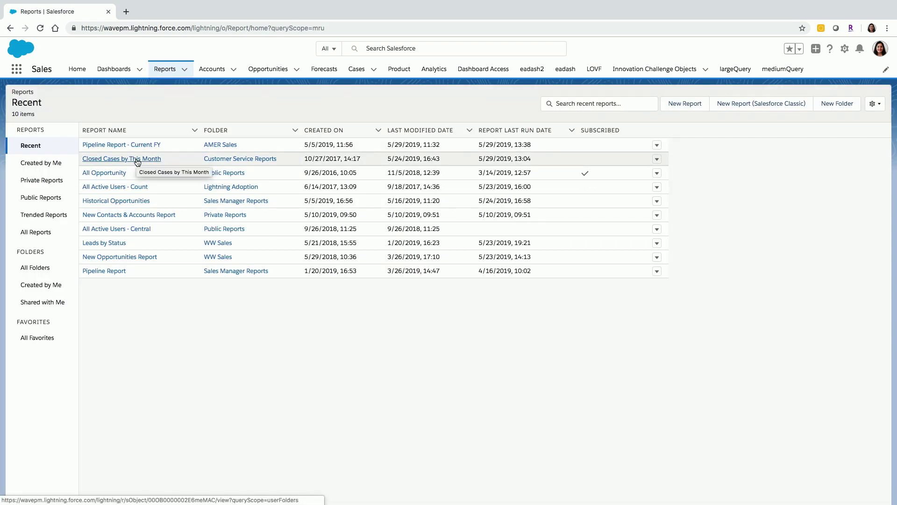
{"action": "left_click", "coordinate": [137, 159]}
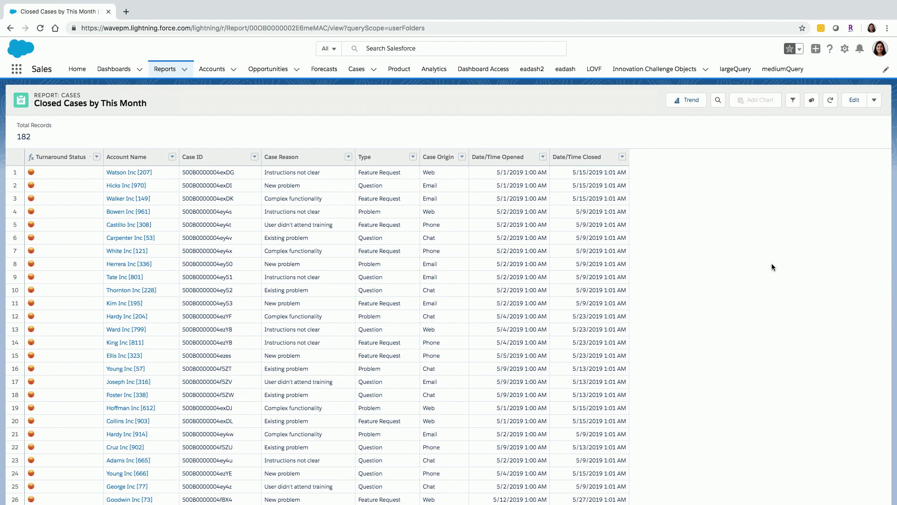
{"action": "scroll", "coordinate": [62, 302], "scroll_direction": "down", "scroll_amount": 20}
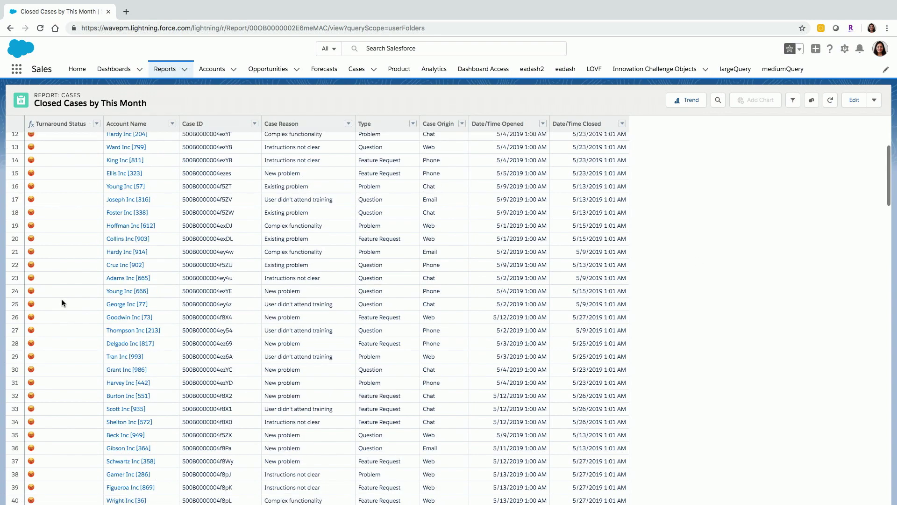
{"action": "scroll", "coordinate": [63, 302], "scroll_direction": "up", "scroll_amount": 20}
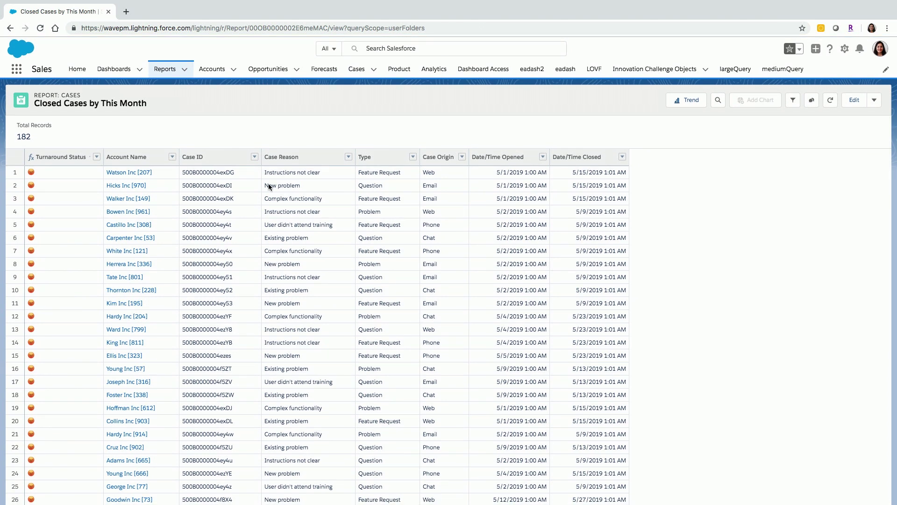
Step: Open the cases report for editing, inspect the Turnaround Status row-level formula, apply it as is, and run the report
{"action": "left_click", "coordinate": [853, 107]}
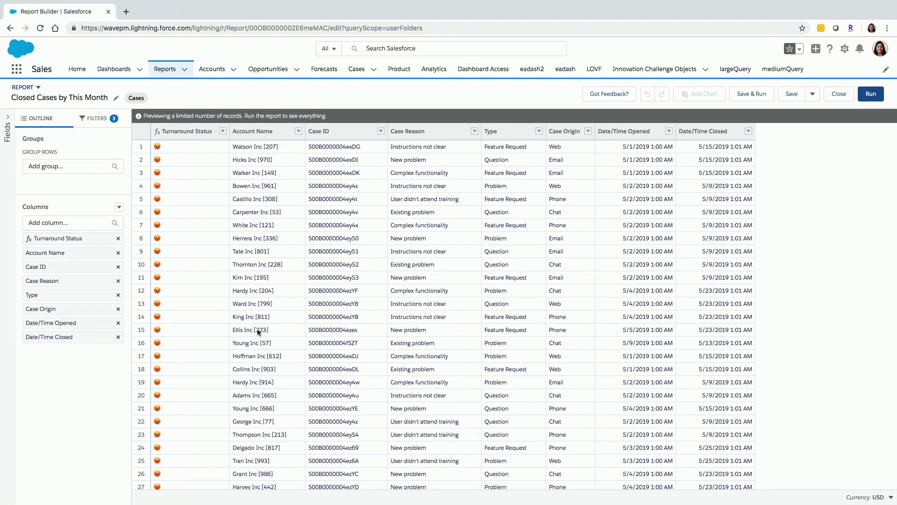
{"action": "left_click", "coordinate": [80, 236]}
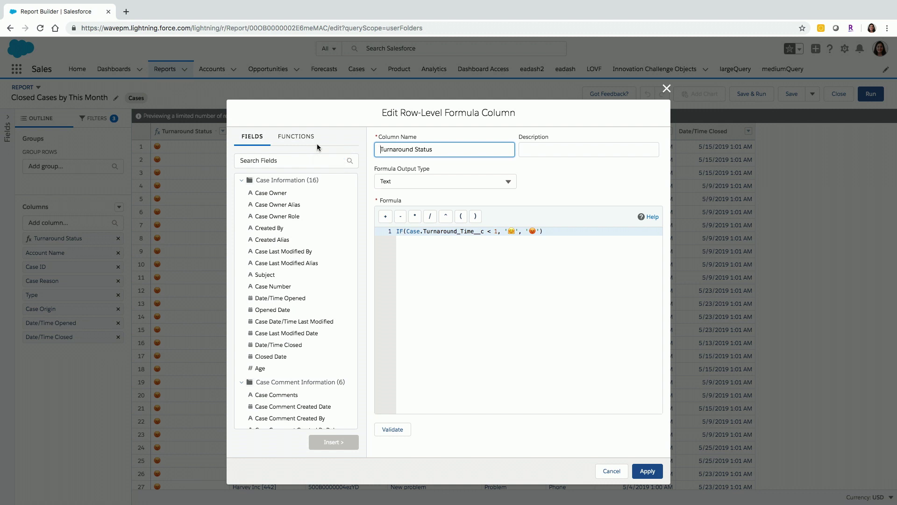
{"action": "left_click", "coordinate": [647, 471]}
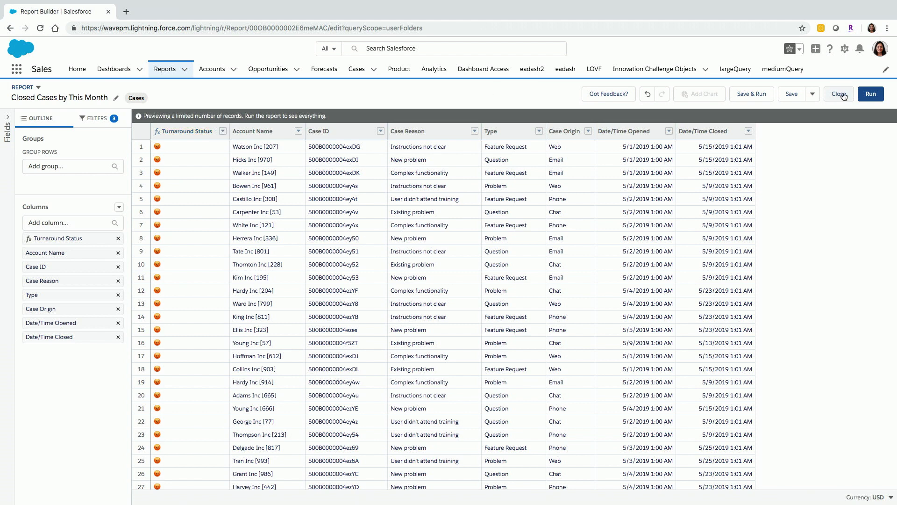
{"action": "left_click", "coordinate": [868, 95]}
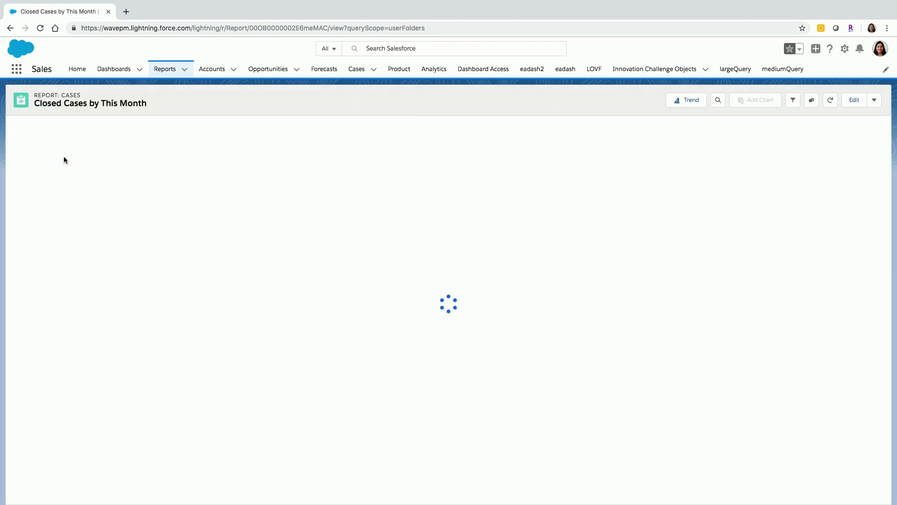
Step: Sort the closed cases by Turnaround Status in descending order
{"action": "left_click", "coordinate": [97, 157]}
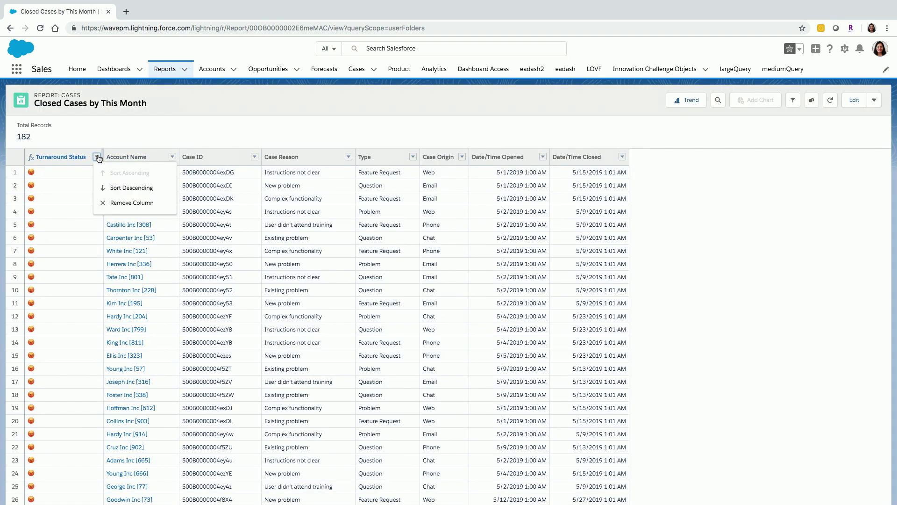
{"action": "left_click", "coordinate": [79, 157]}
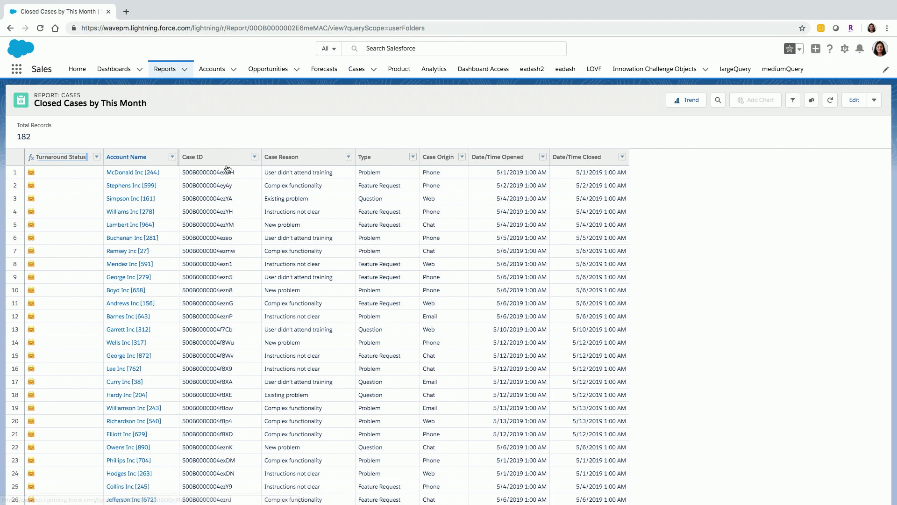
Step: Switch to the Build Powerful Report presentation and advance to the Lightning Row Level Formulas Roadmap slide
{"action": "key", "text": "ctrl+Up"}
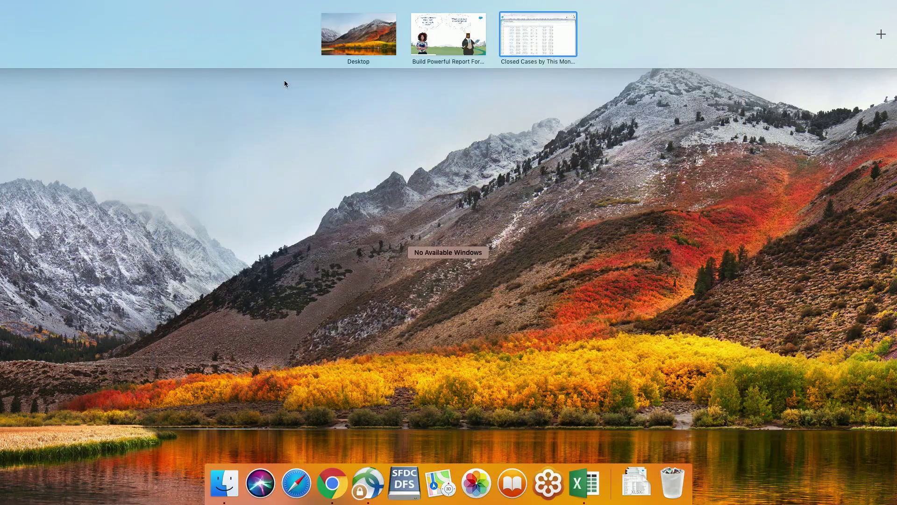
{"action": "left_click", "coordinate": [439, 37]}
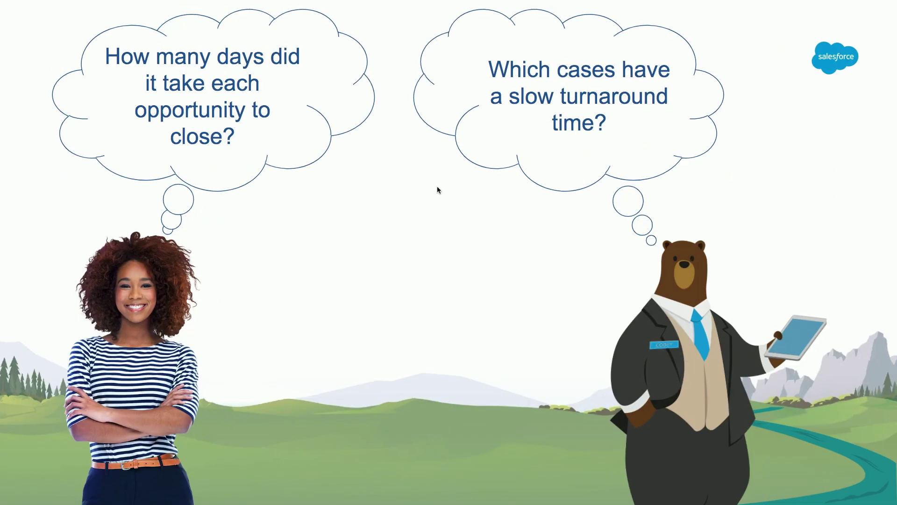
{"action": "key", "text": "Right"}
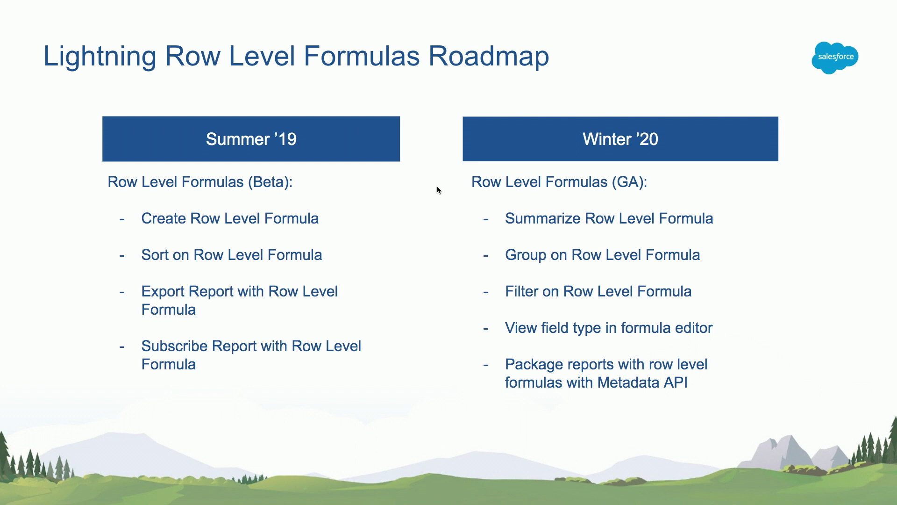